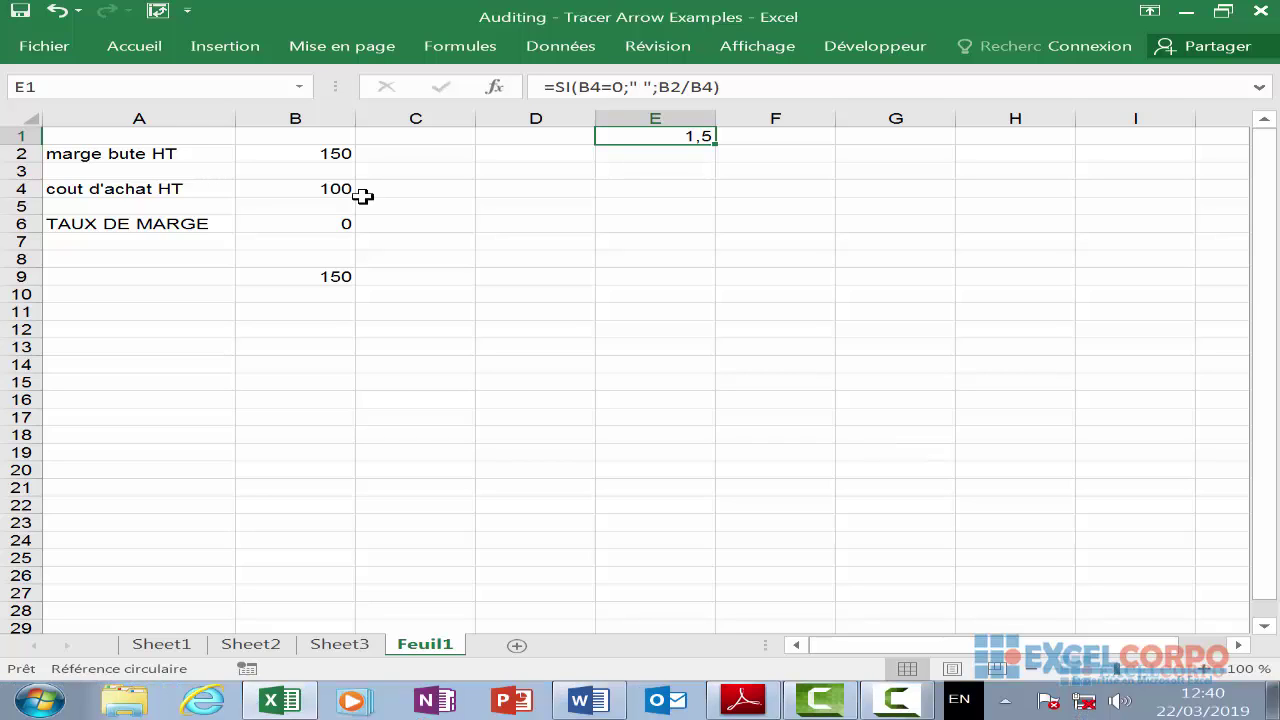
# Step: Examine the margin-rate and purchase-cost cells on Feuil1 and the error-handling formula syntax notes in column C of Sheet3
pyautogui.click(316, 227)
pyautogui.click(345, 191)
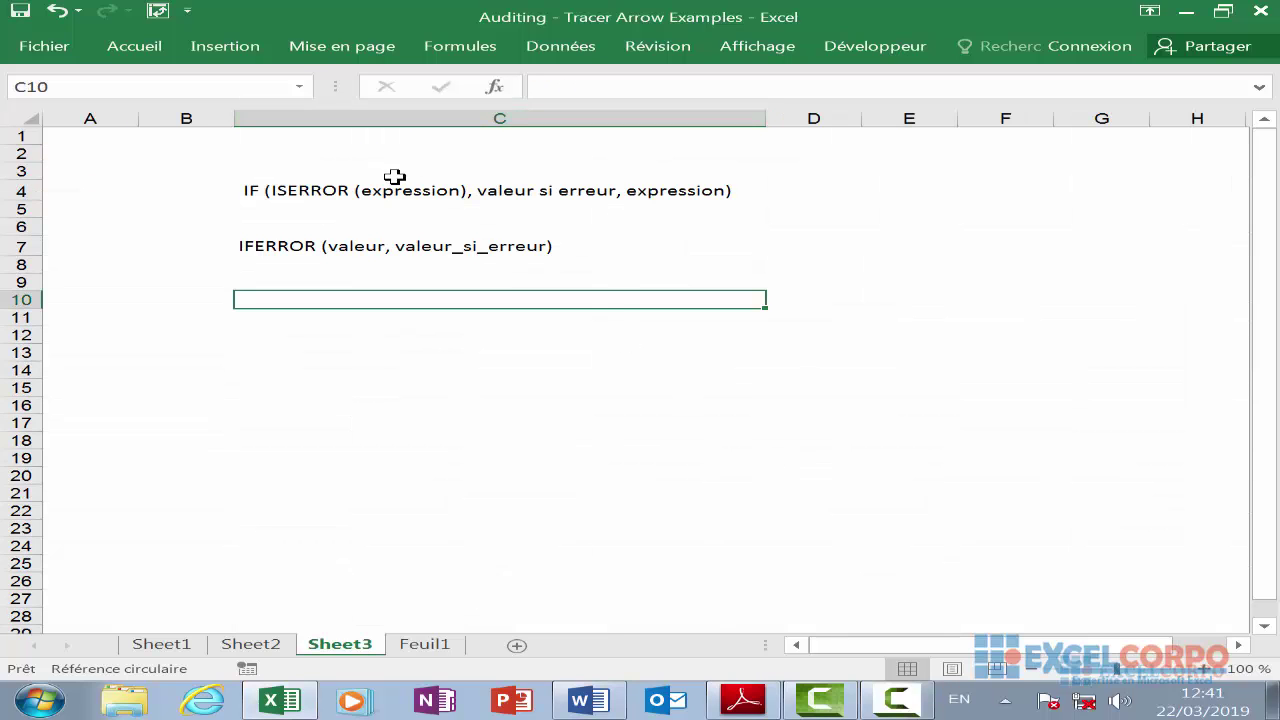
pyautogui.click(390, 190)
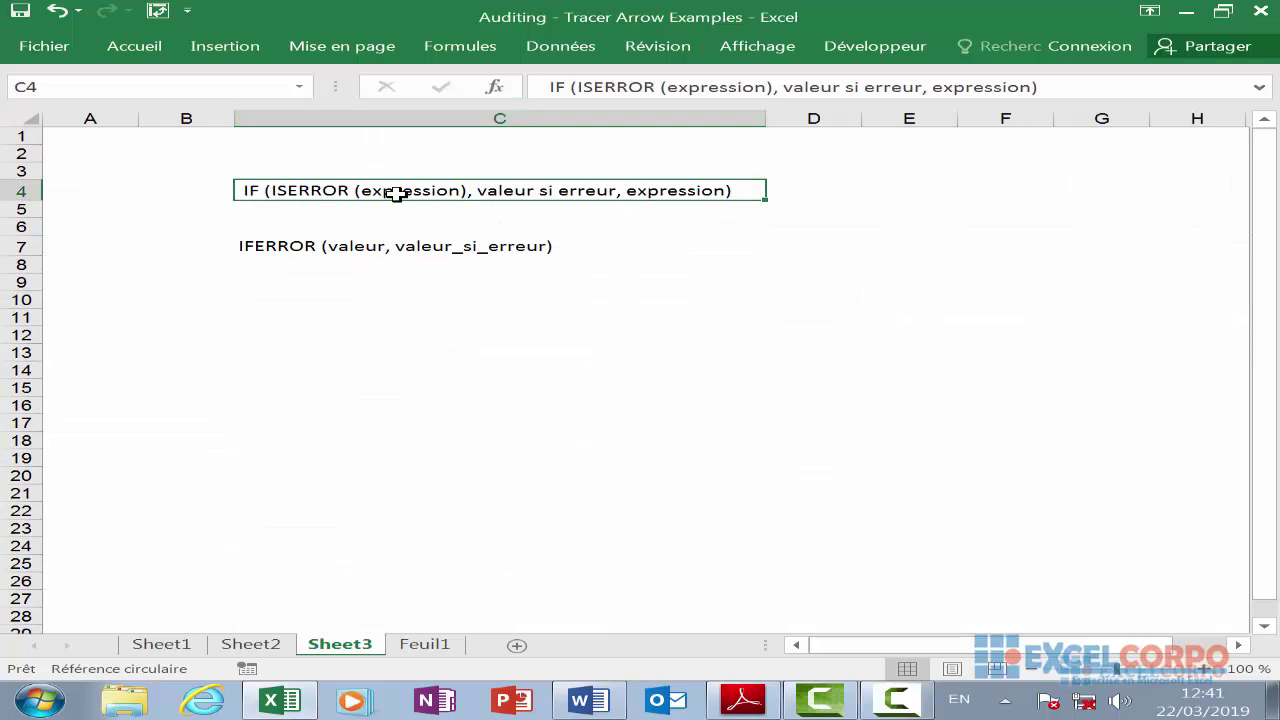
pyautogui.click(348, 248)
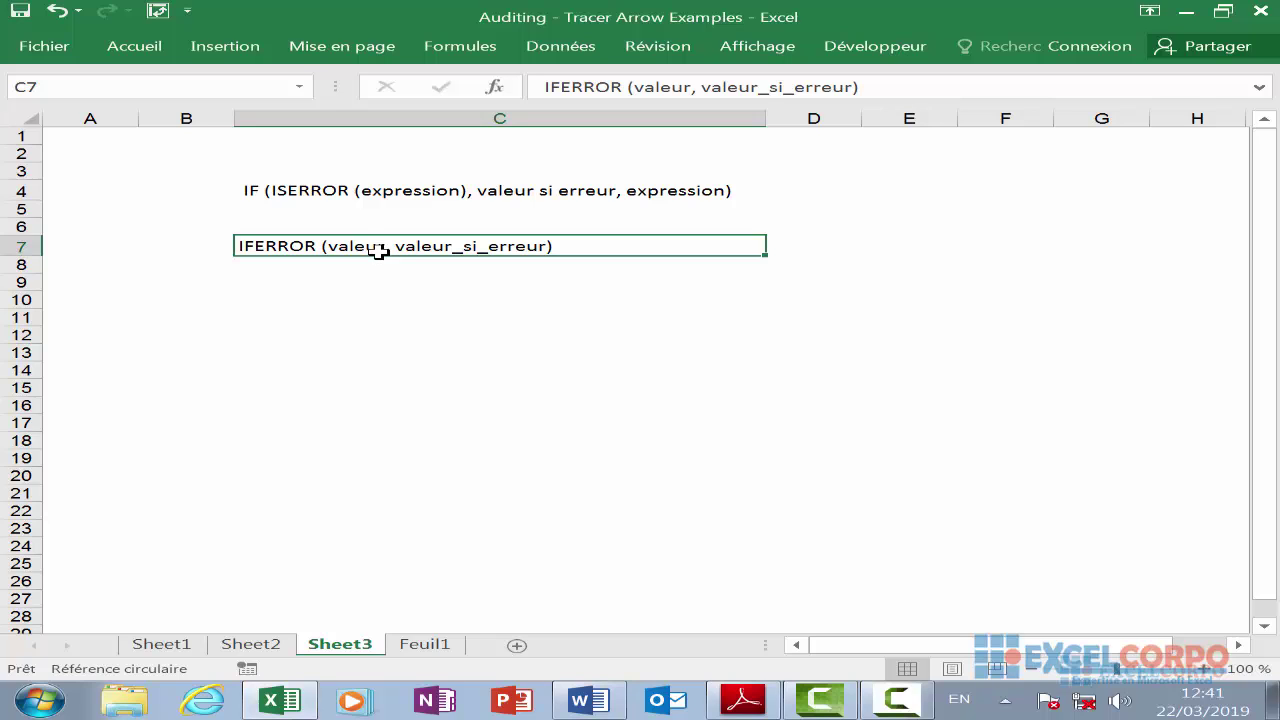
pyautogui.click(343, 191)
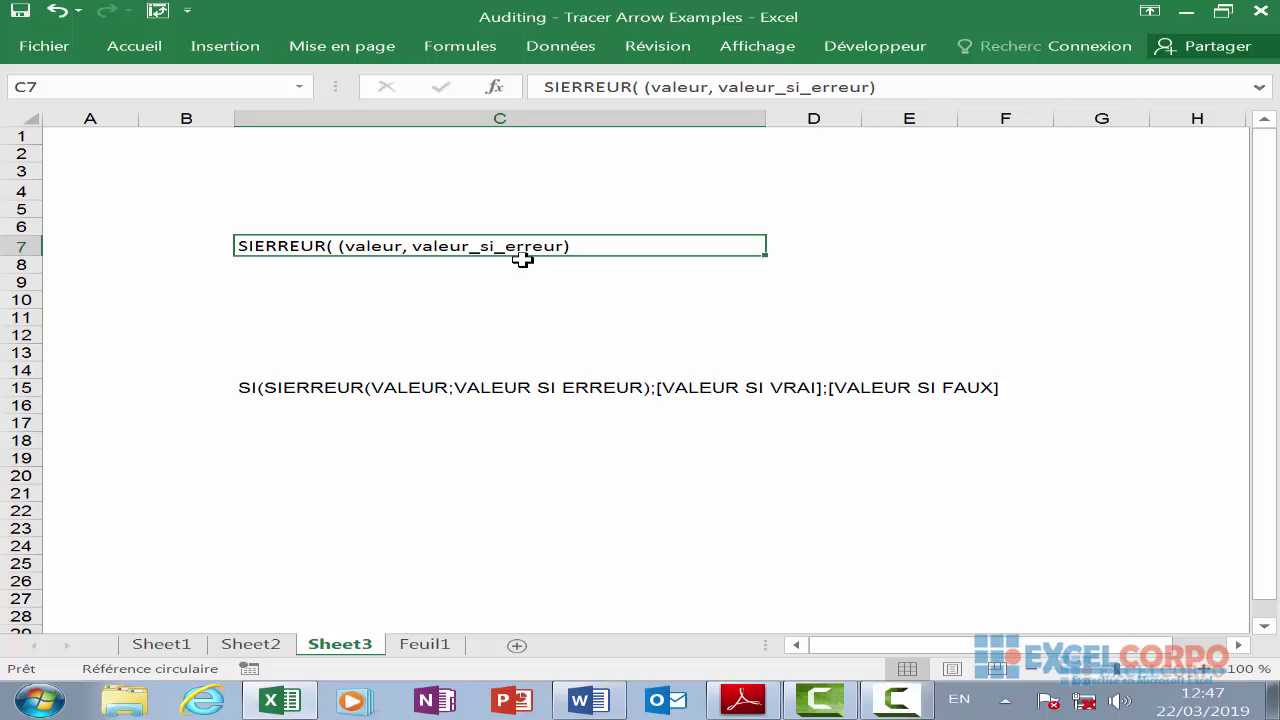
pyautogui.click(338, 387)
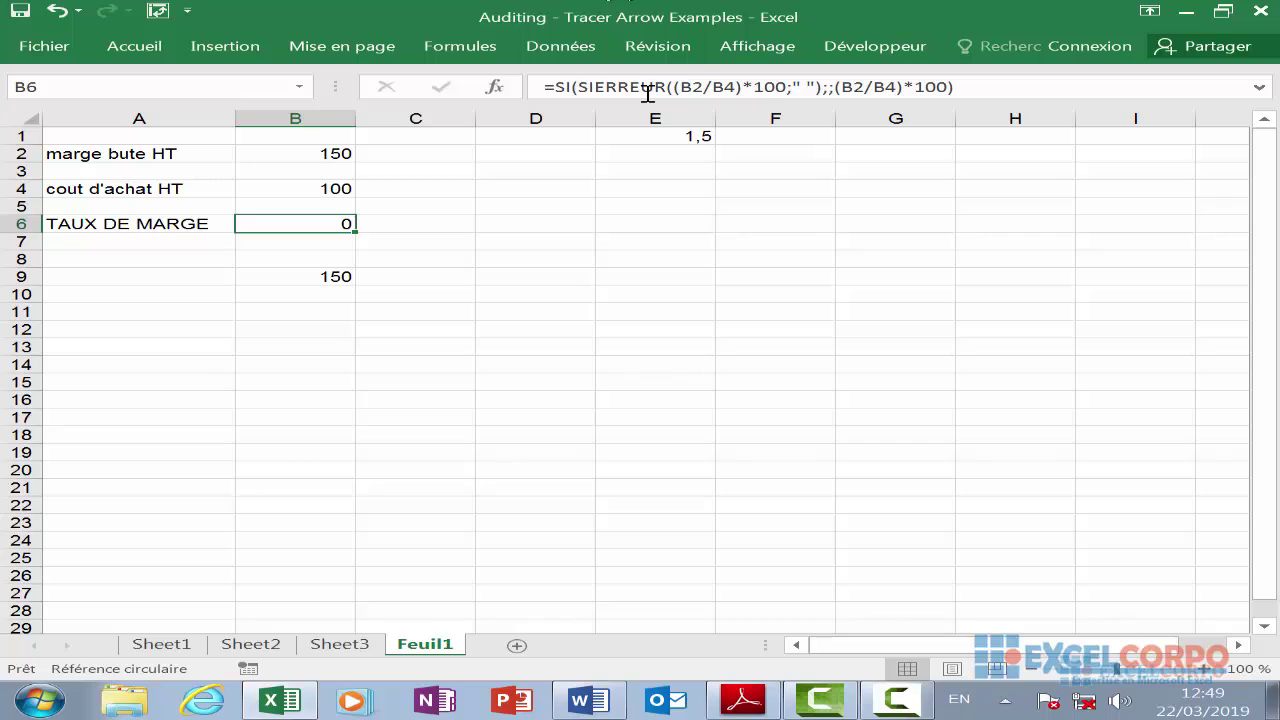
# Step: Inspect the arguments of the nested SI and SIERREUR formula in cell B6 of Feuil1
pyautogui.click(726, 87)
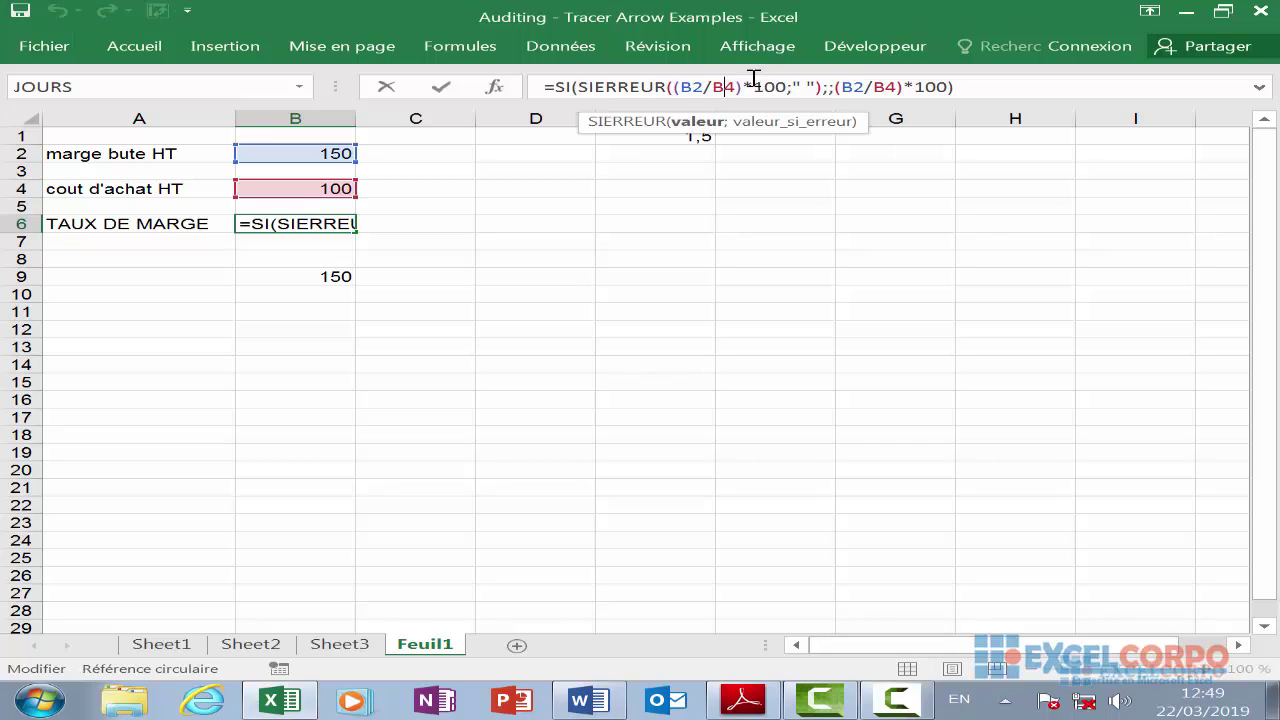
pyautogui.click(806, 86)
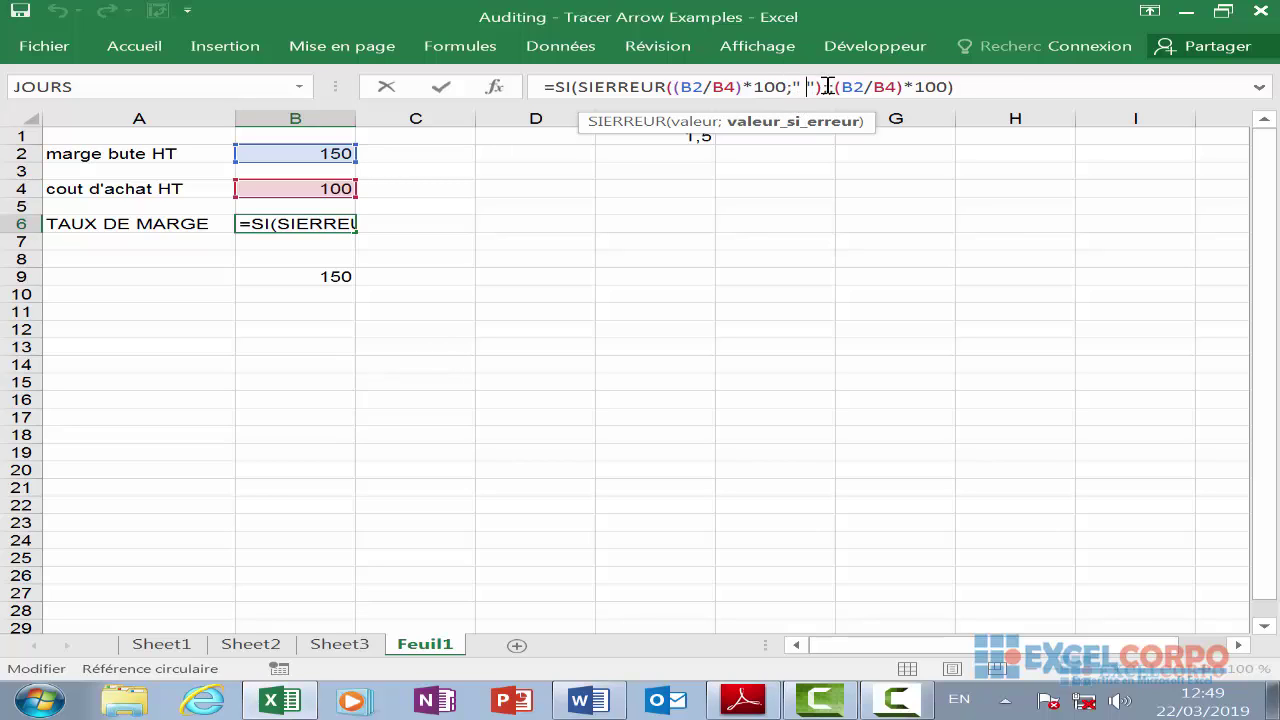
pyautogui.click(829, 87)
pyautogui.write(';(')
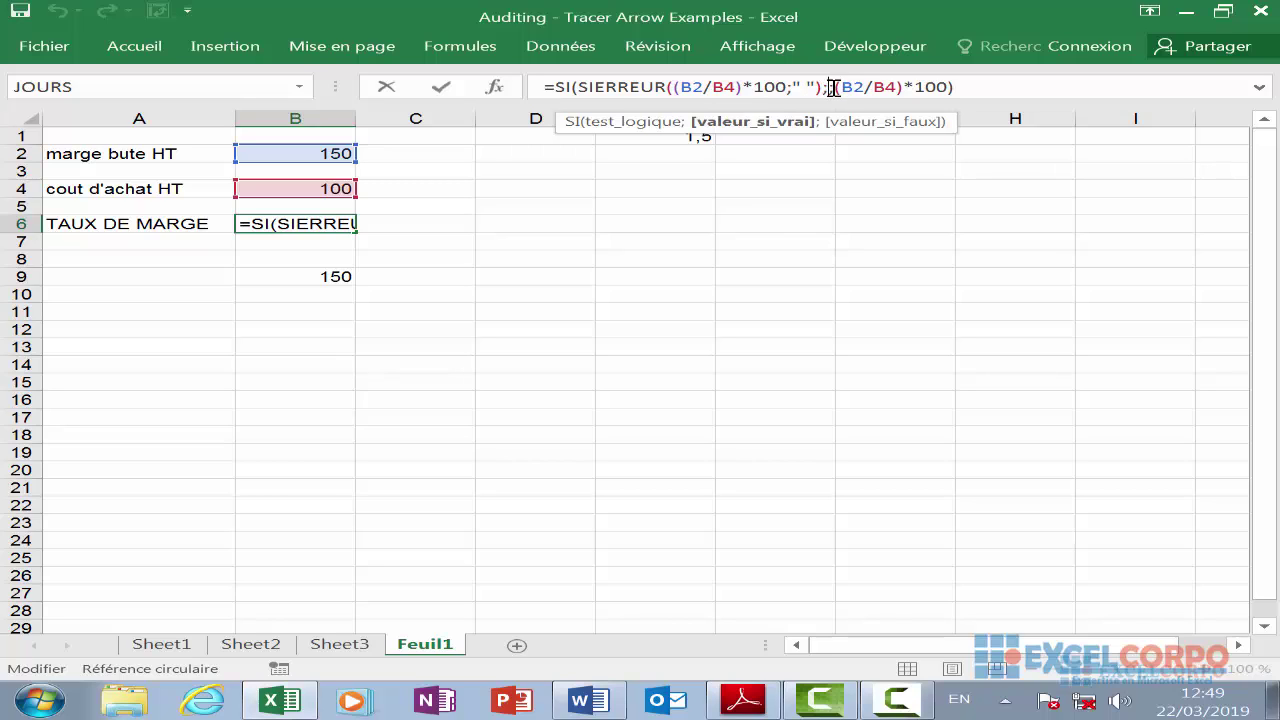
pyautogui.write(';')
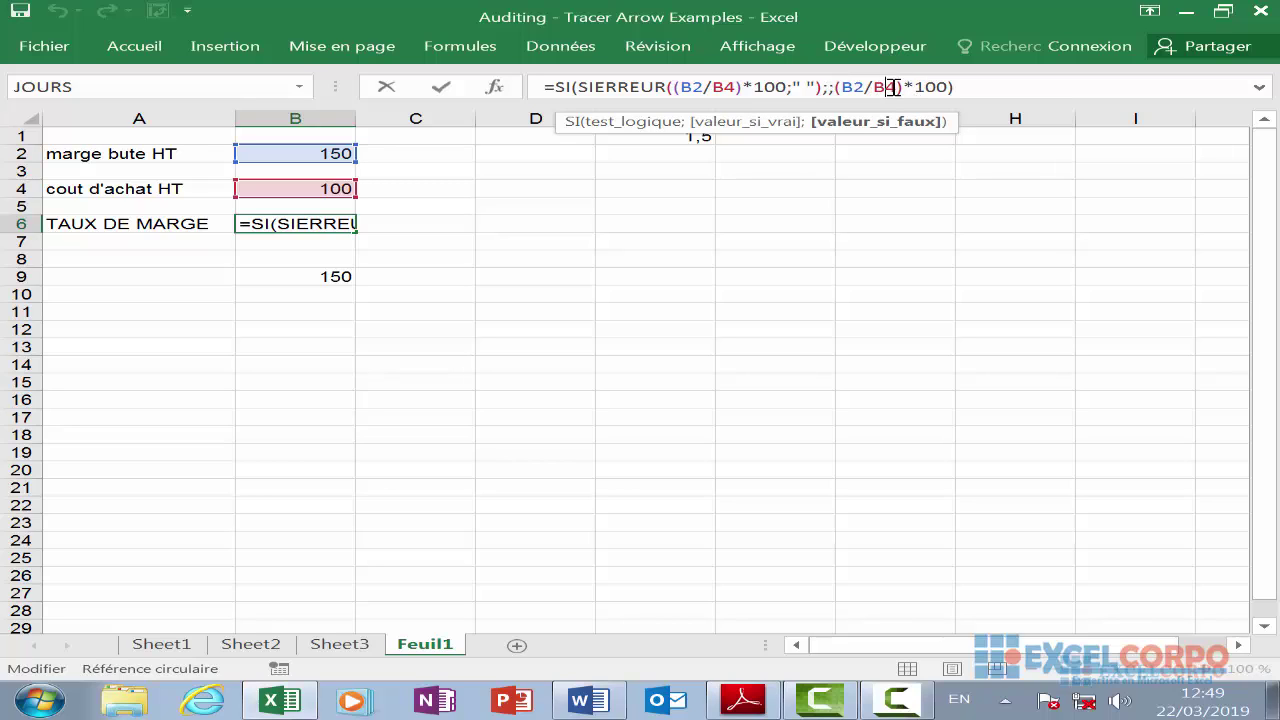
pyautogui.click(956, 87)
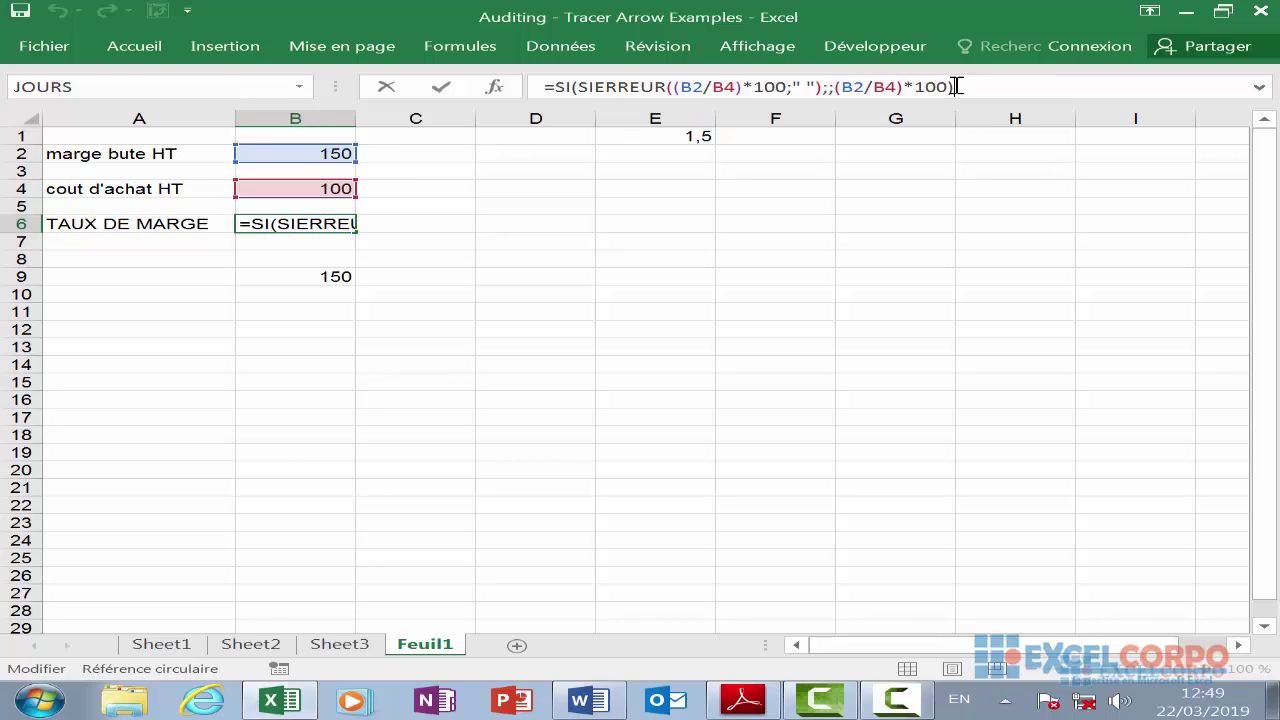
pyautogui.press('Return')
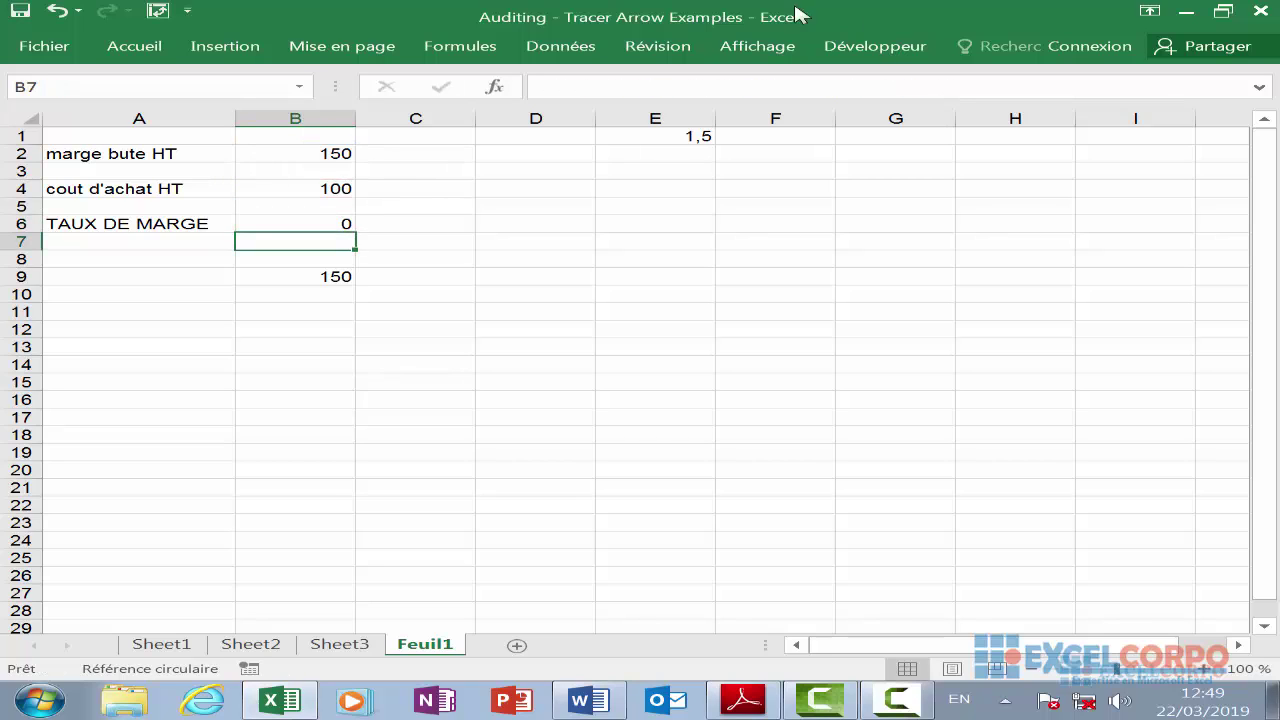
# Step: Fill the empty value-if-true argument of B6's formula with a quoted space: =SI(SIERREUR((B2/B4)*100;" ");" ";(B2/B4)*100)
pyautogui.click(284, 222)
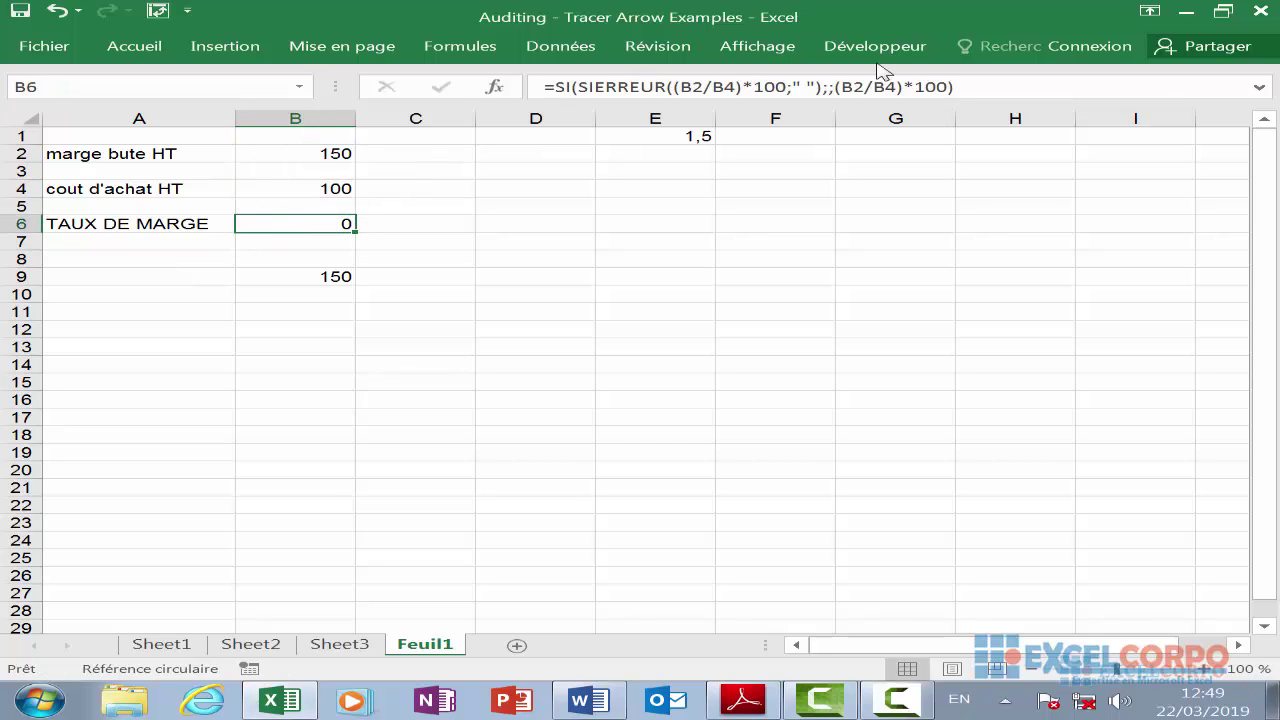
pyautogui.click(830, 87)
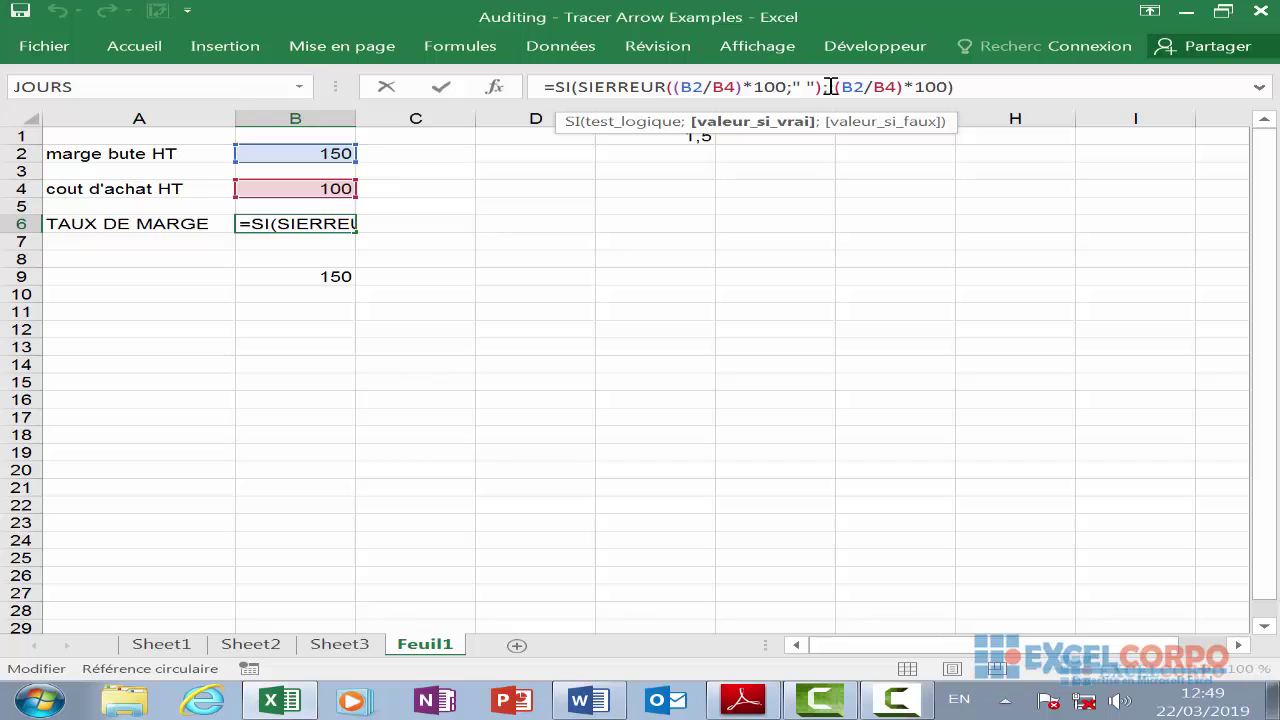
pyautogui.write(';" ");"')
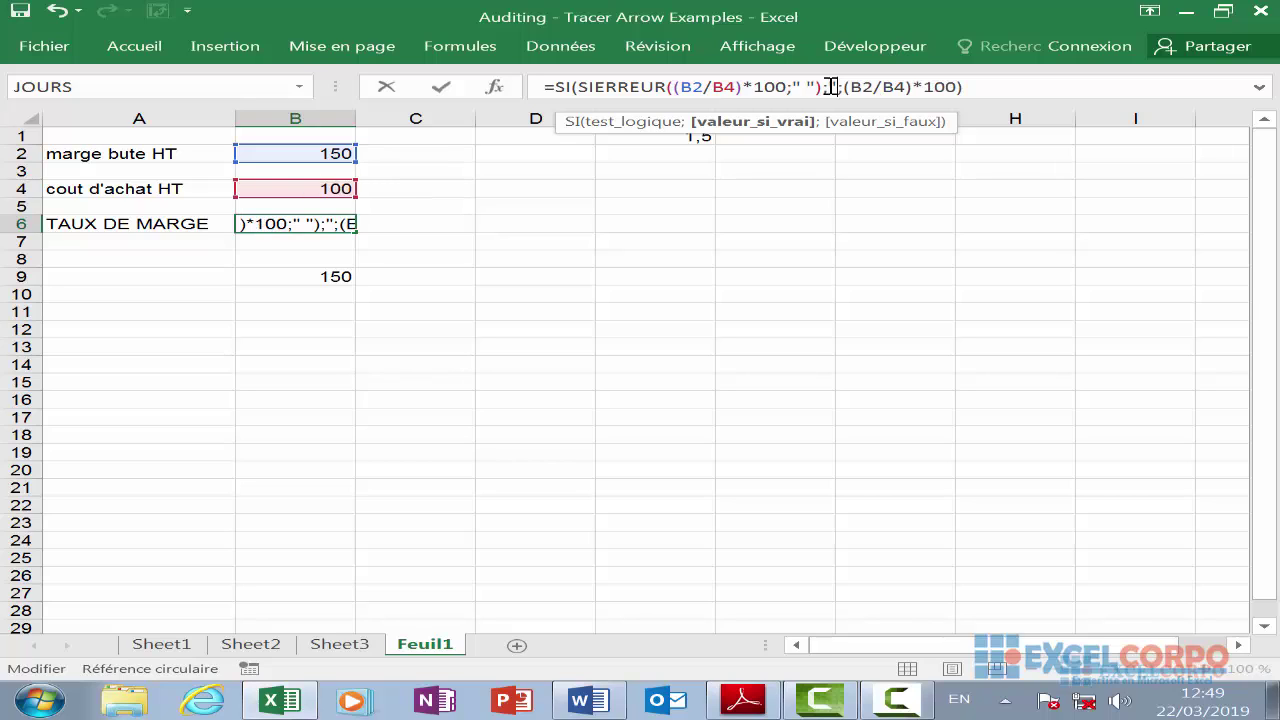
pyautogui.write(' "')
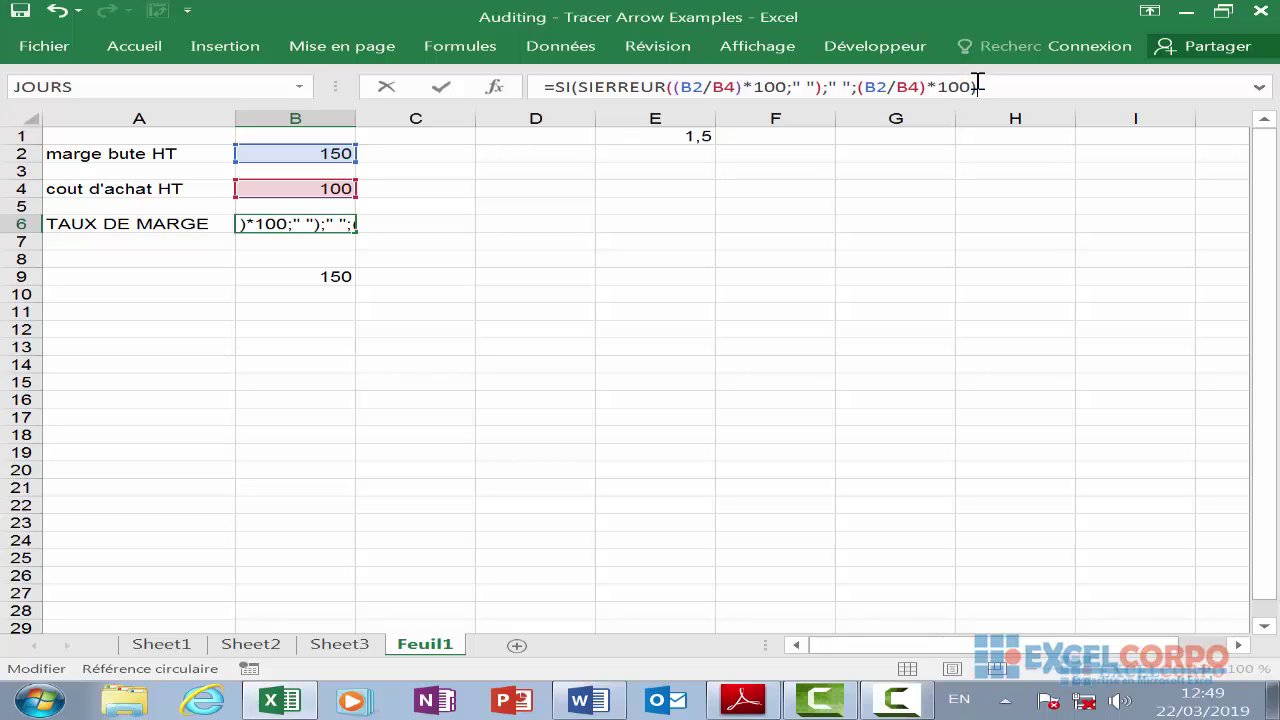
pyautogui.press('Return')
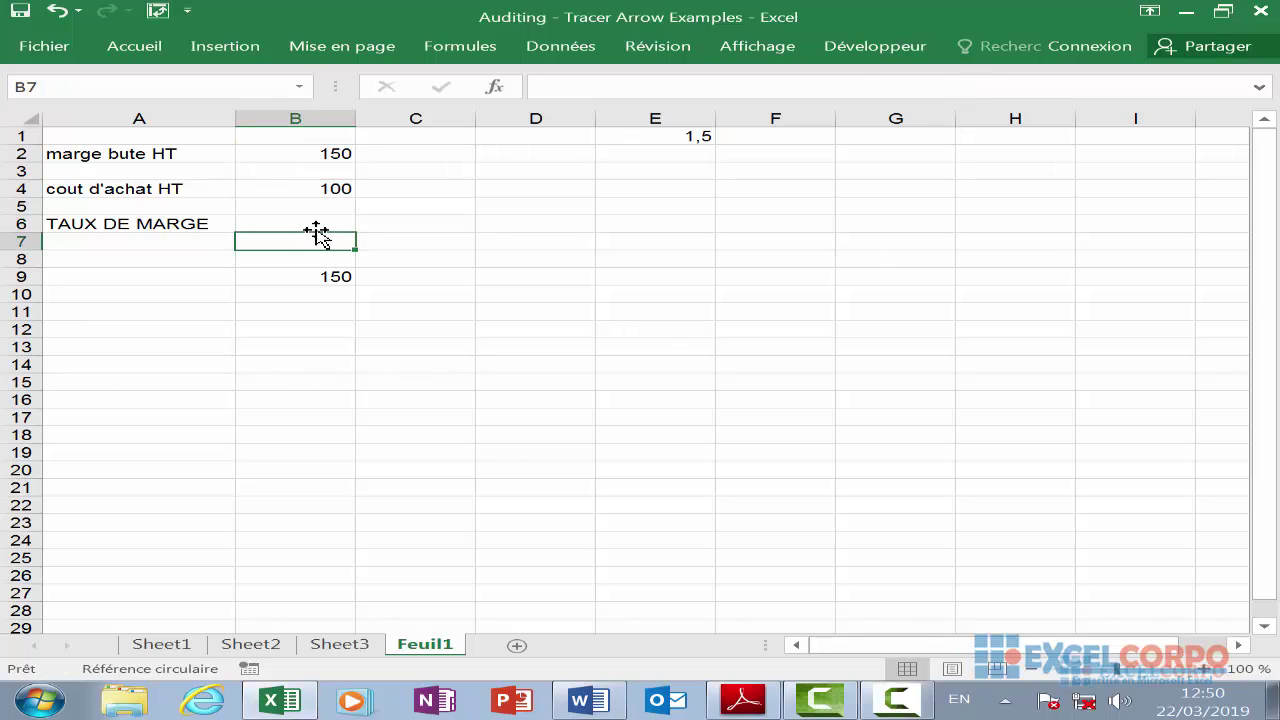
# Step: Review the full TAUX DE MARGE formula in cell B6 and the cells it refers to
pyautogui.click(315, 225)
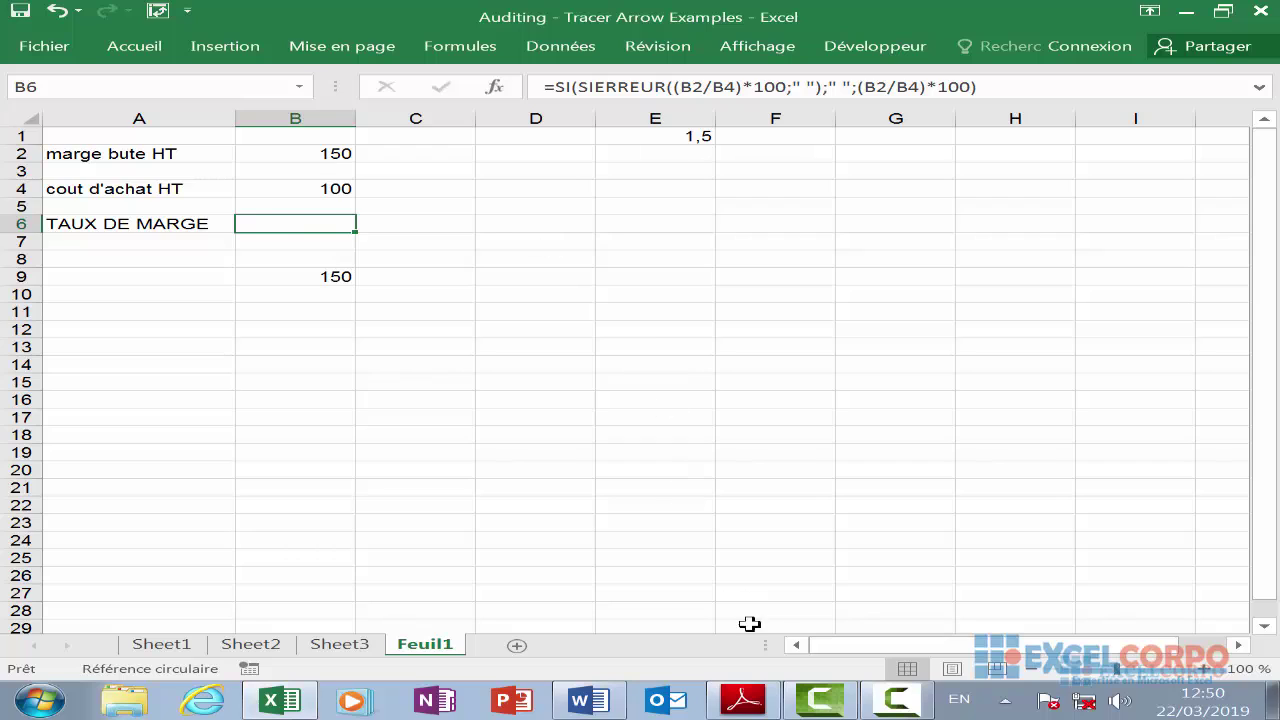
pyautogui.doubleClick(337, 224)
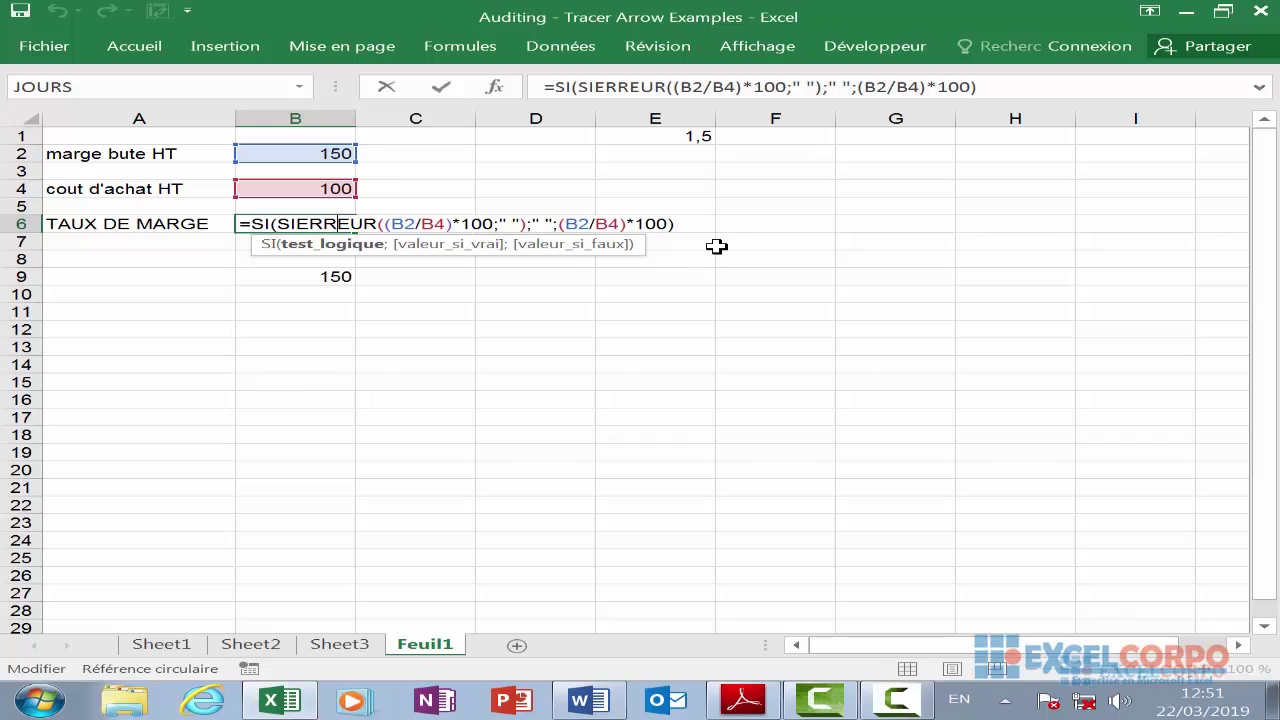
pyautogui.press('Return')
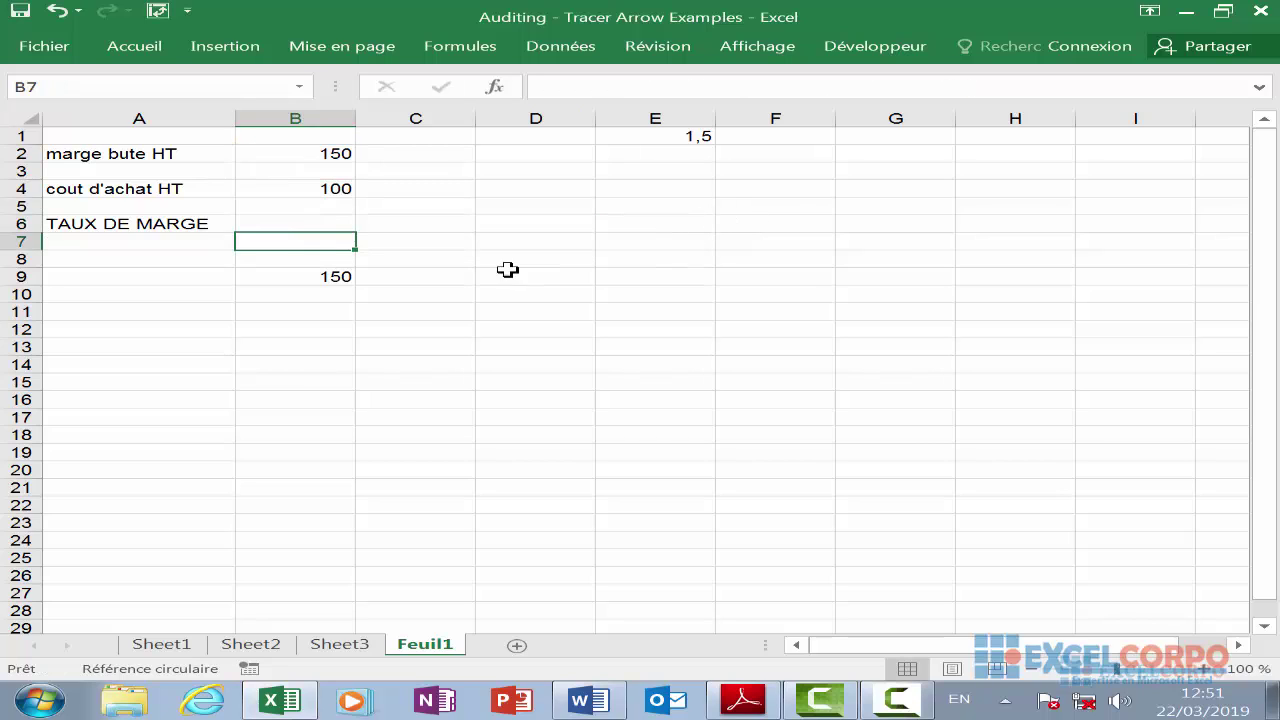
# Step: Examine the value and value-if-error arguments of the SIERREUR formula in B9, and view the SI formula in E1
pyautogui.click(337, 277)
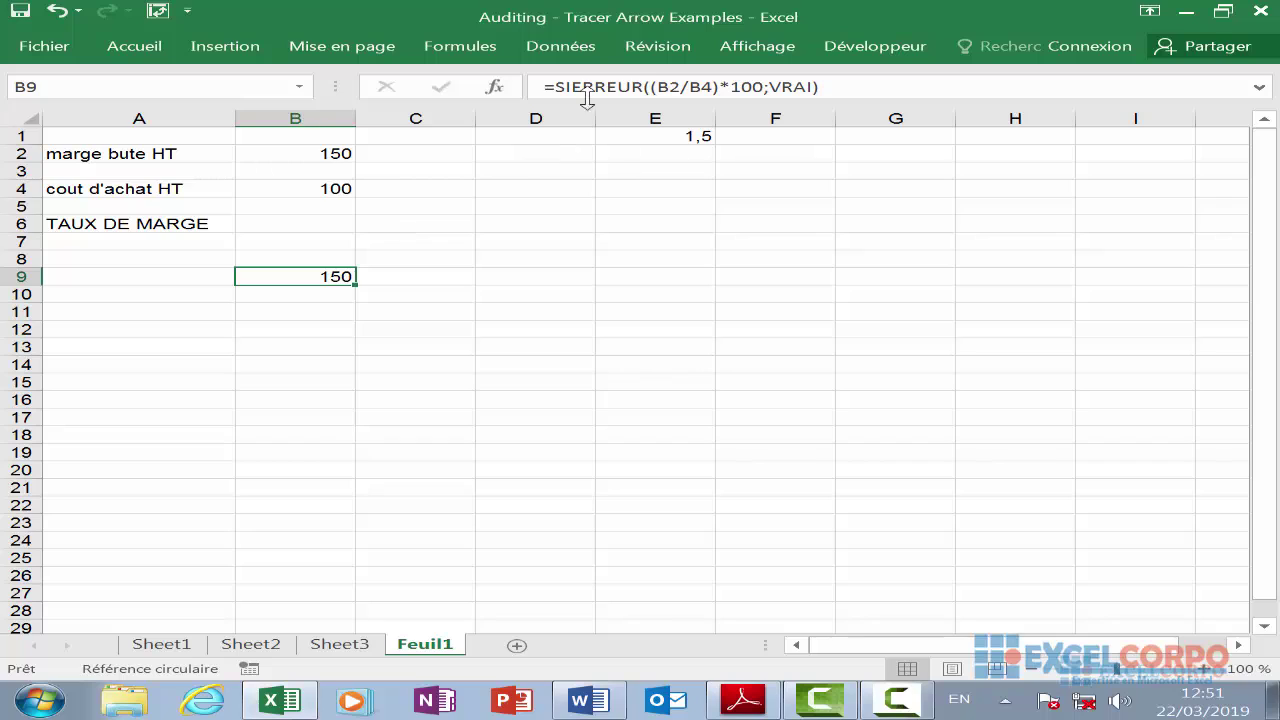
pyautogui.click(658, 86)
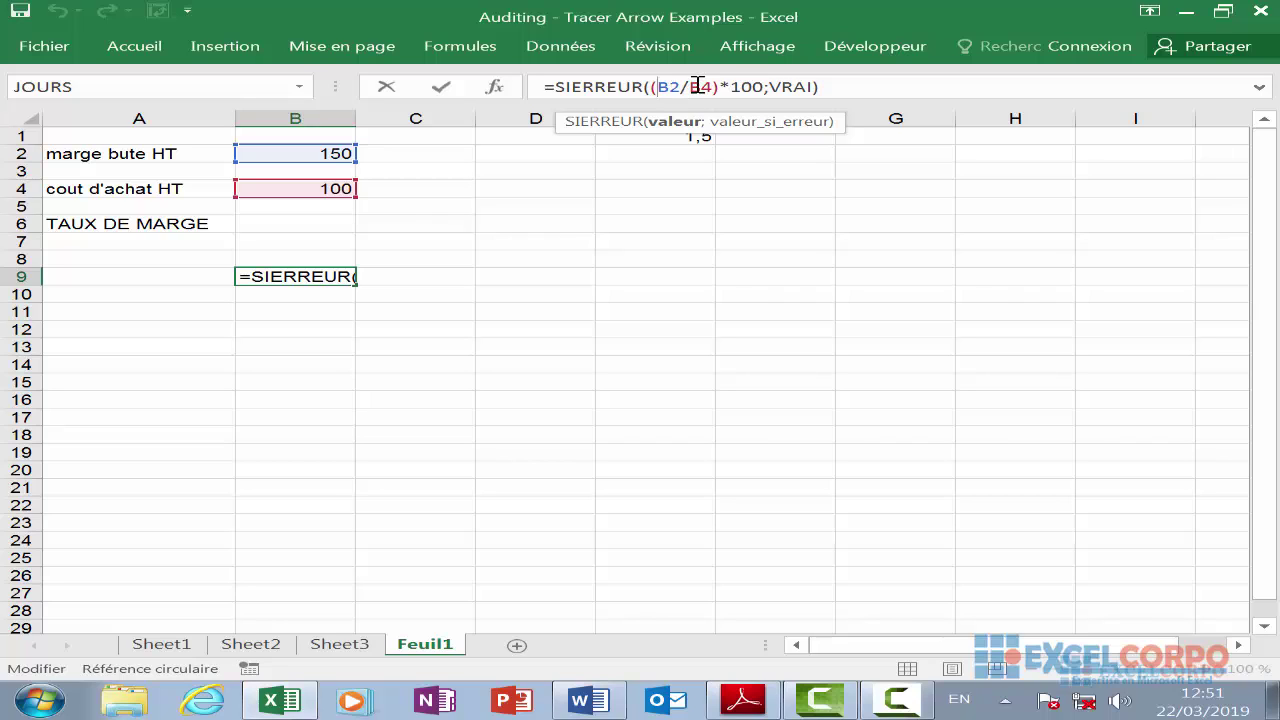
pyautogui.click(806, 87)
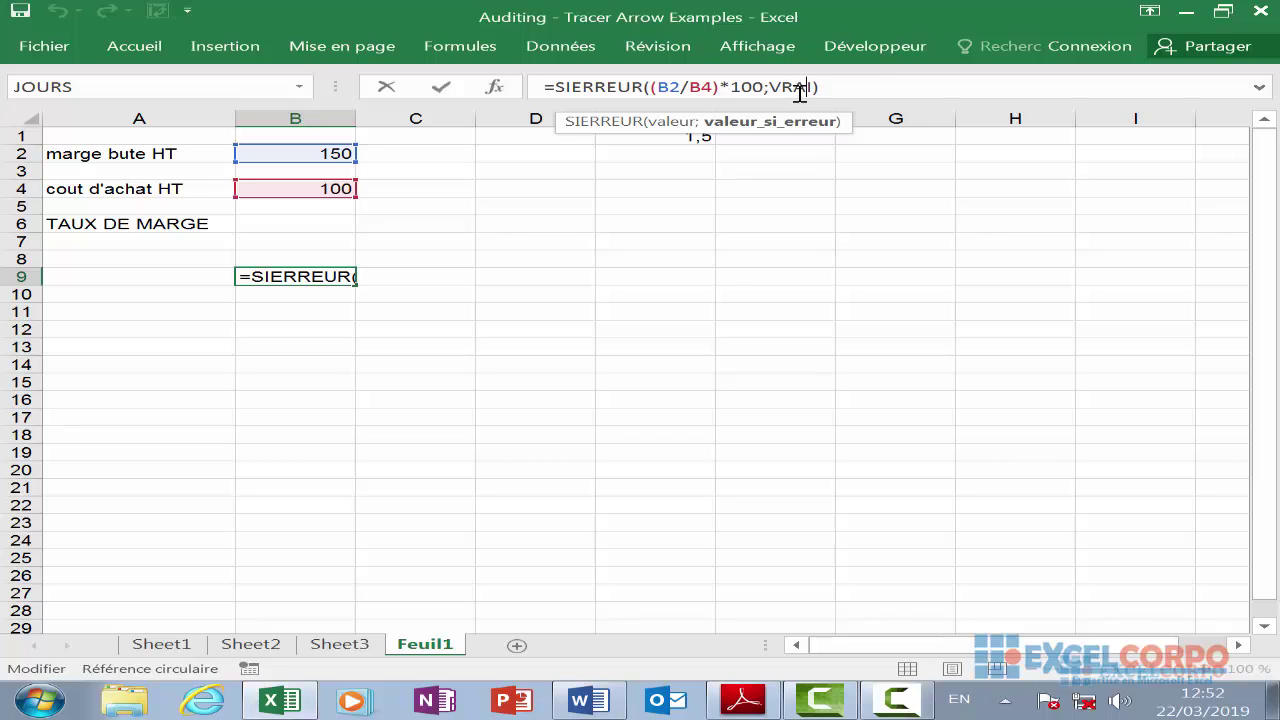
pyautogui.doubleClick(825, 82)
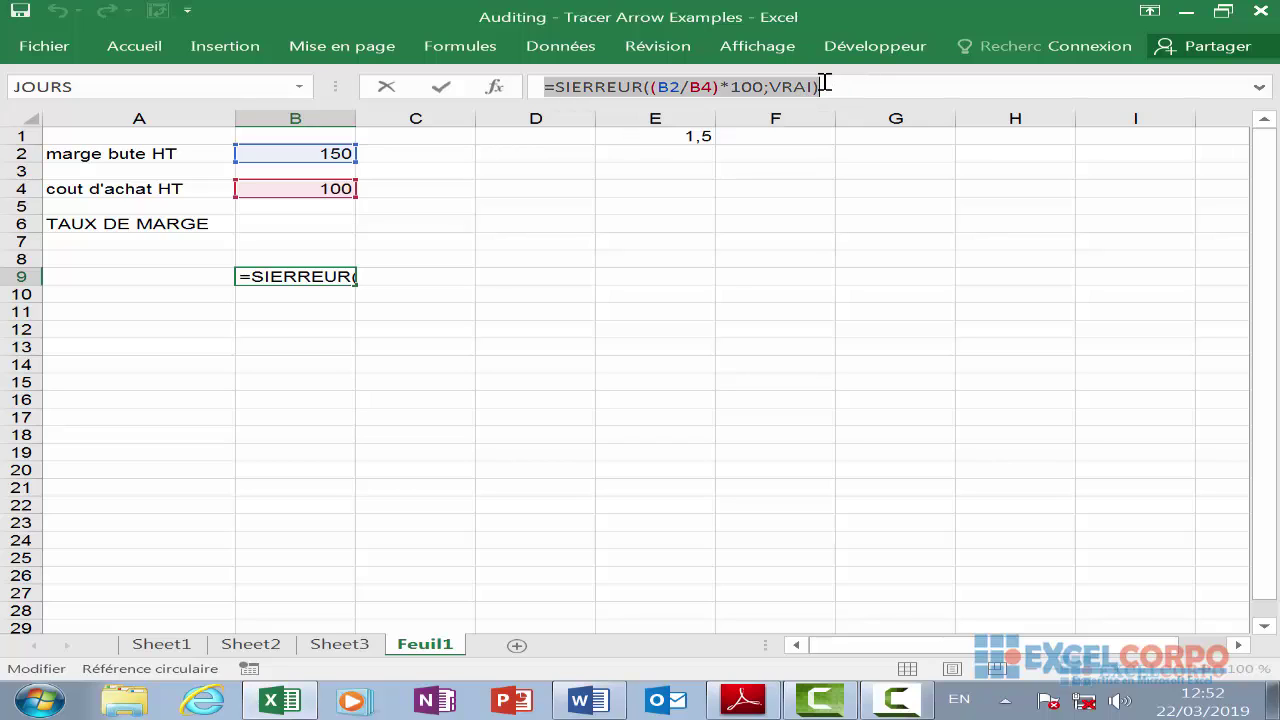
pyautogui.click(824, 83)
pyautogui.press('Return')
pyautogui.click(350, 276)
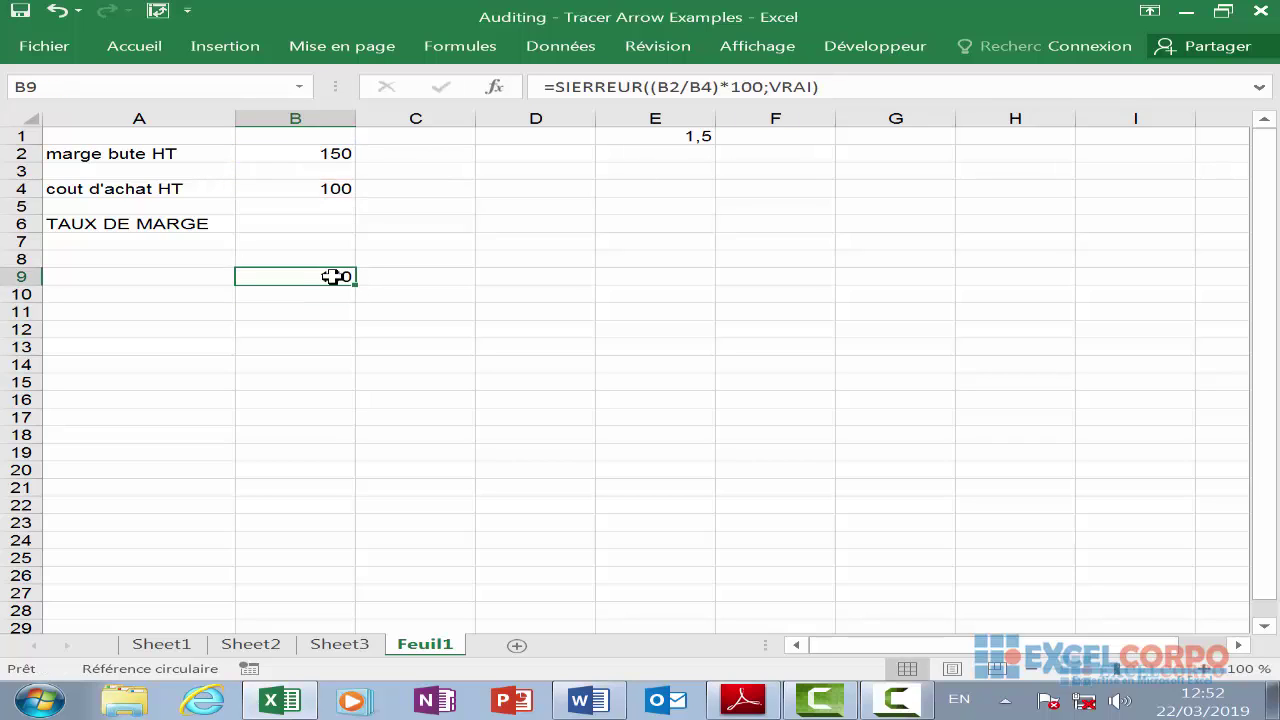
pyautogui.click(678, 88)
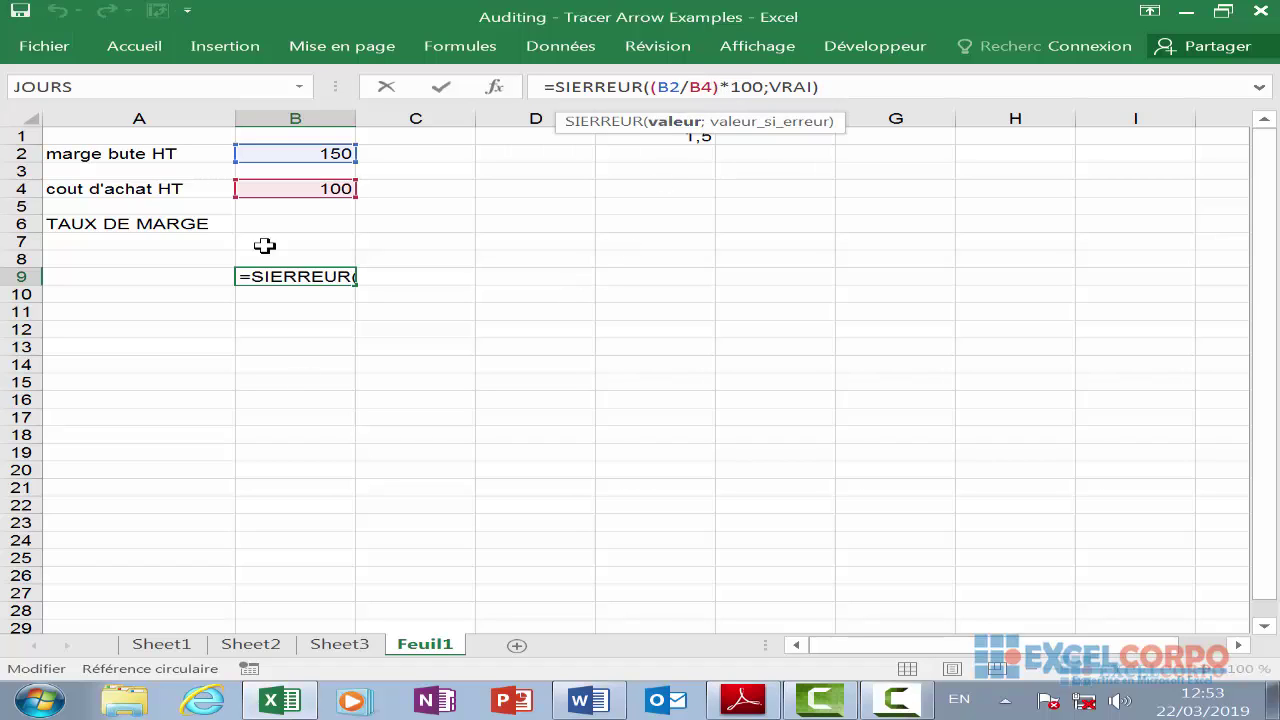
pyautogui.click(417, 294)
pyautogui.press('Escape')
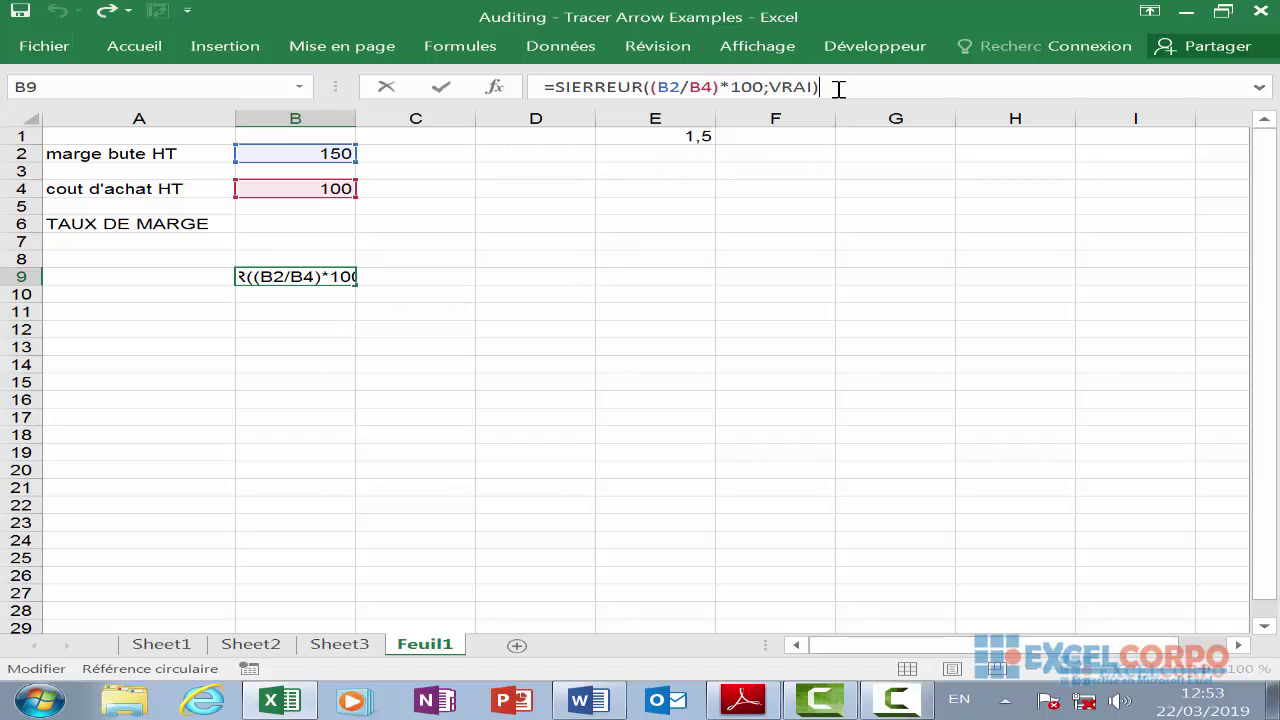
pyautogui.press('Return')
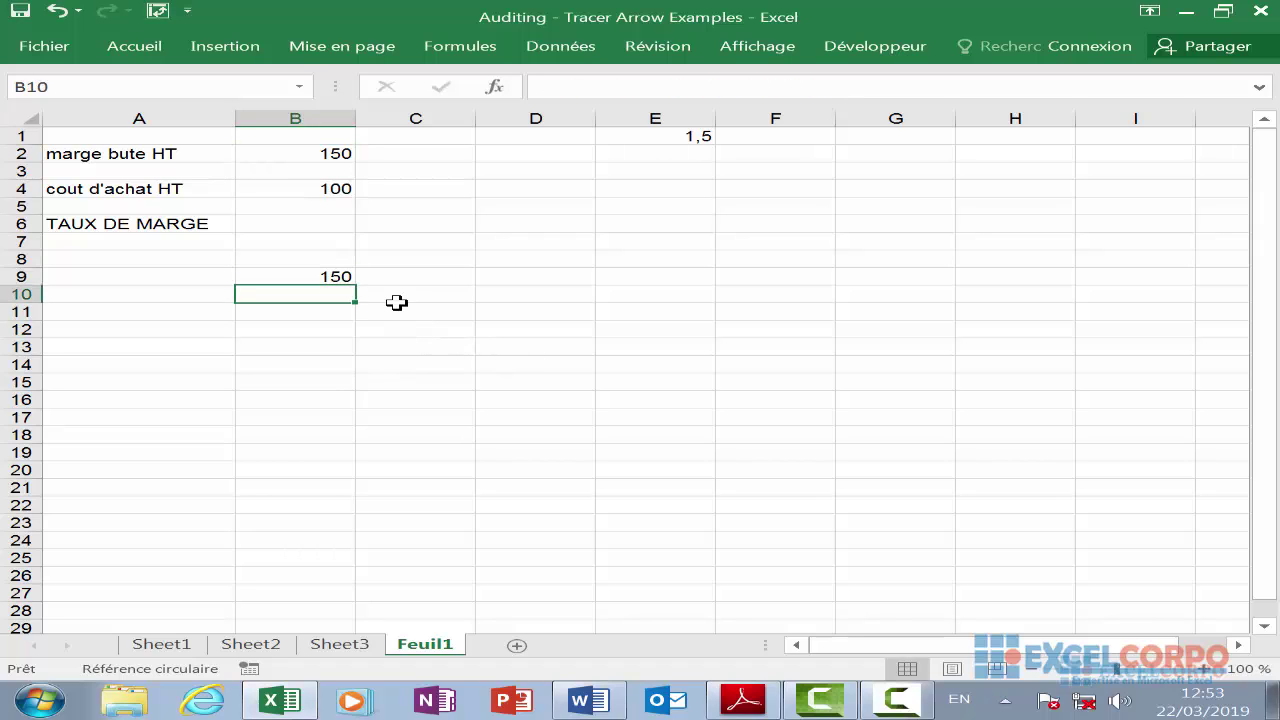
pyautogui.click(327, 278)
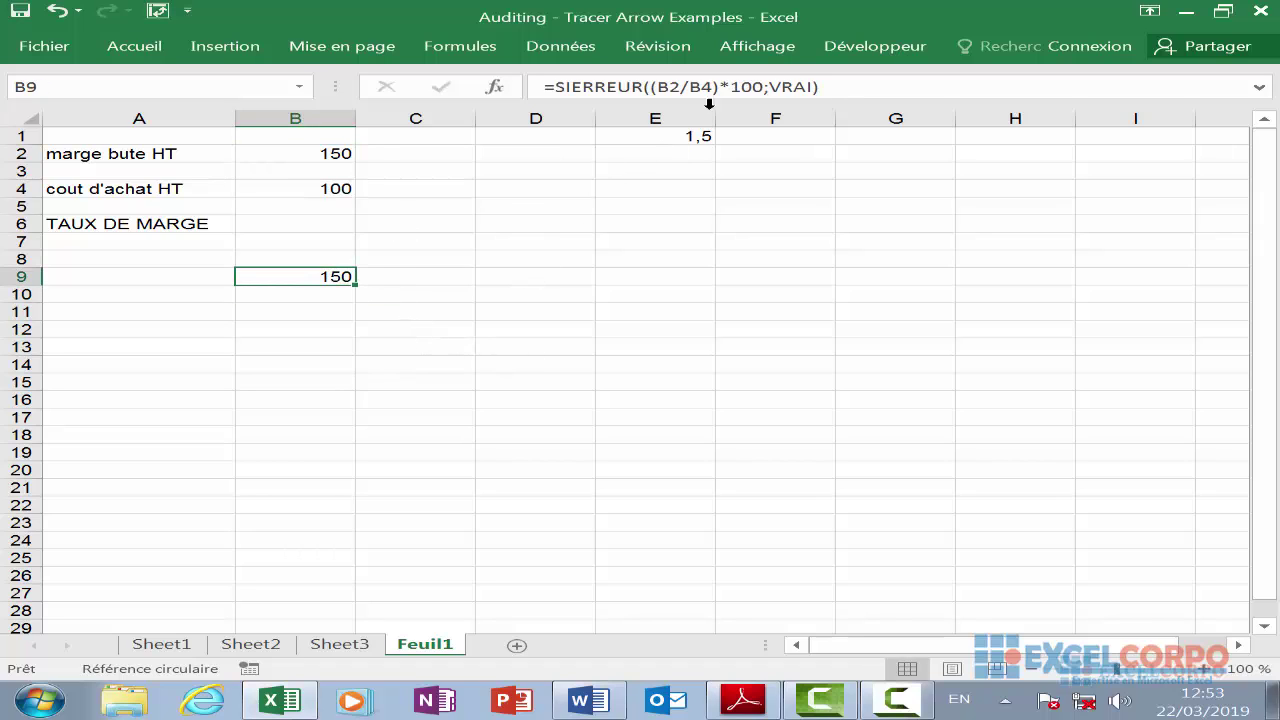
pyautogui.click(689, 139)
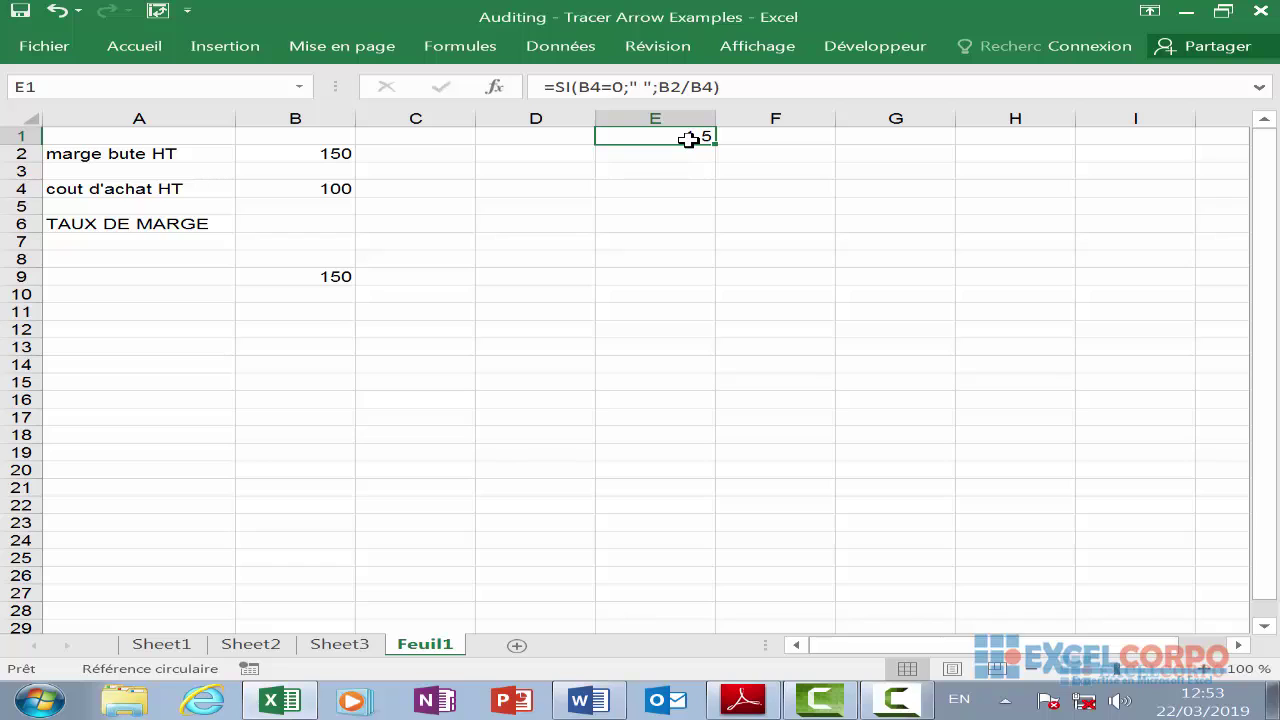